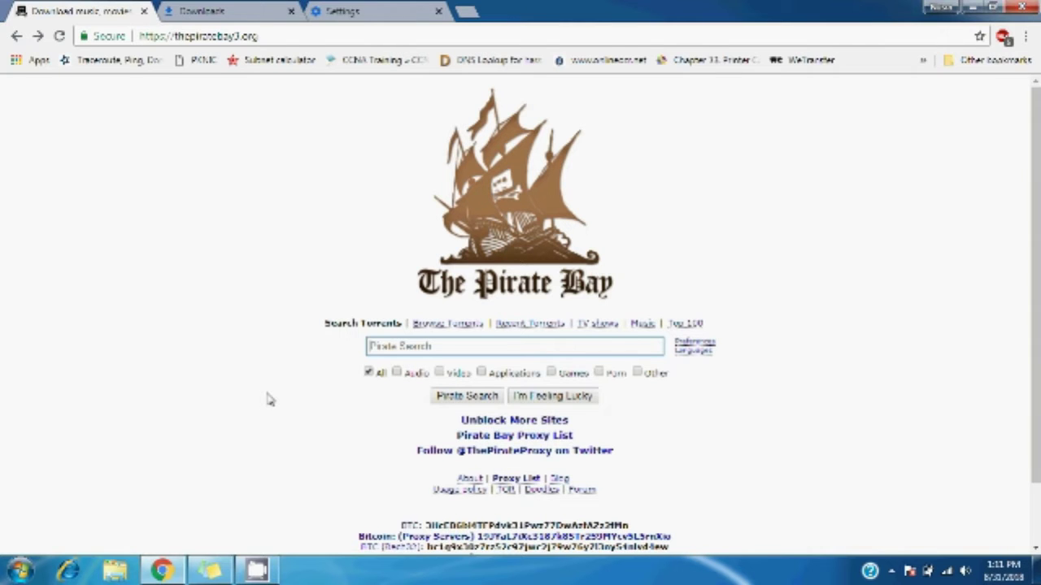
Search The Pirate Bay for 'filmora' and open the Wondershare Filmora 8.0.0.12 + Serial Key listing
type("f")
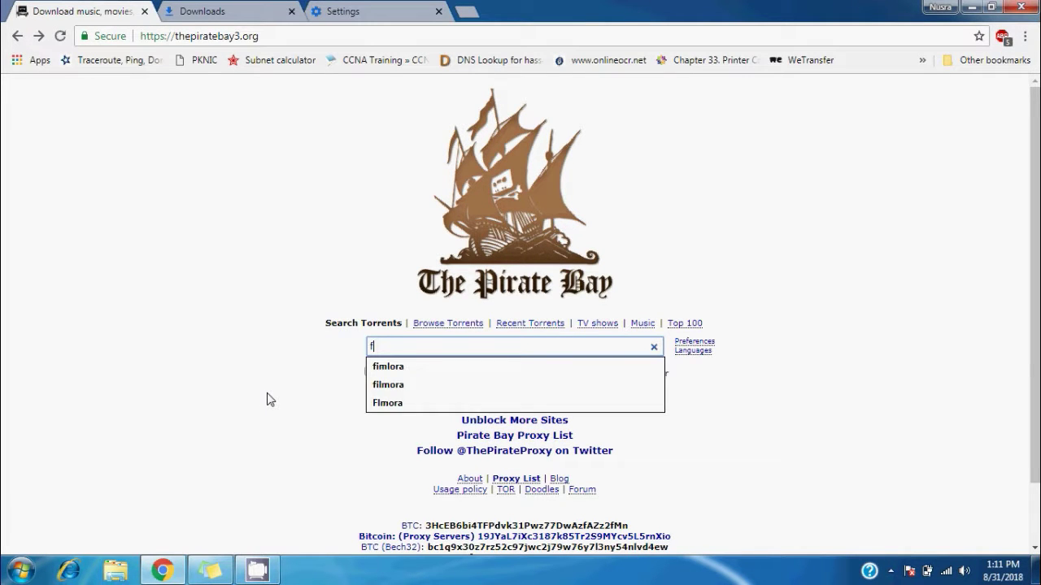
type("ilmo")
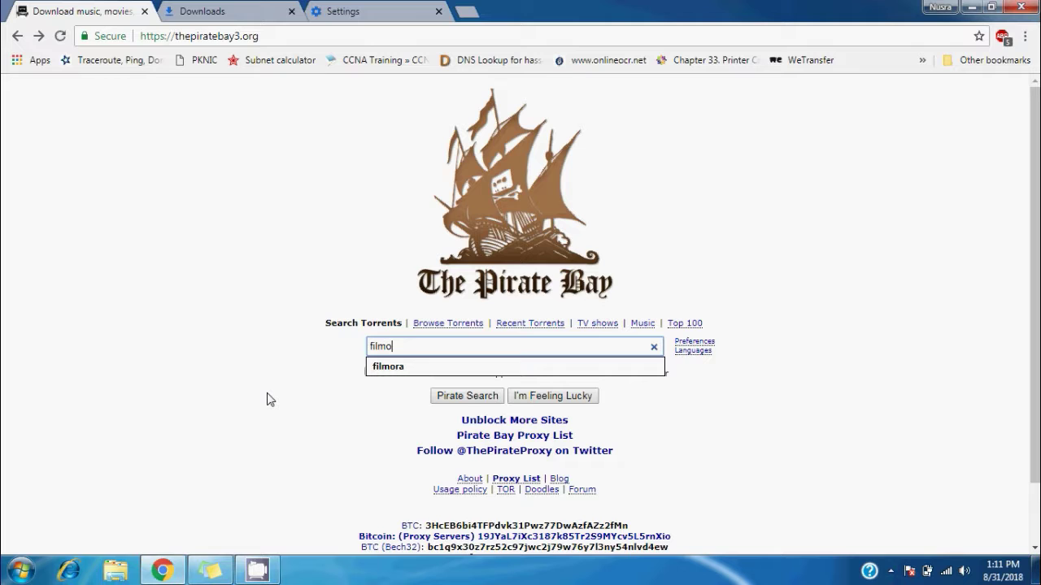
type("ra")
key("Return")
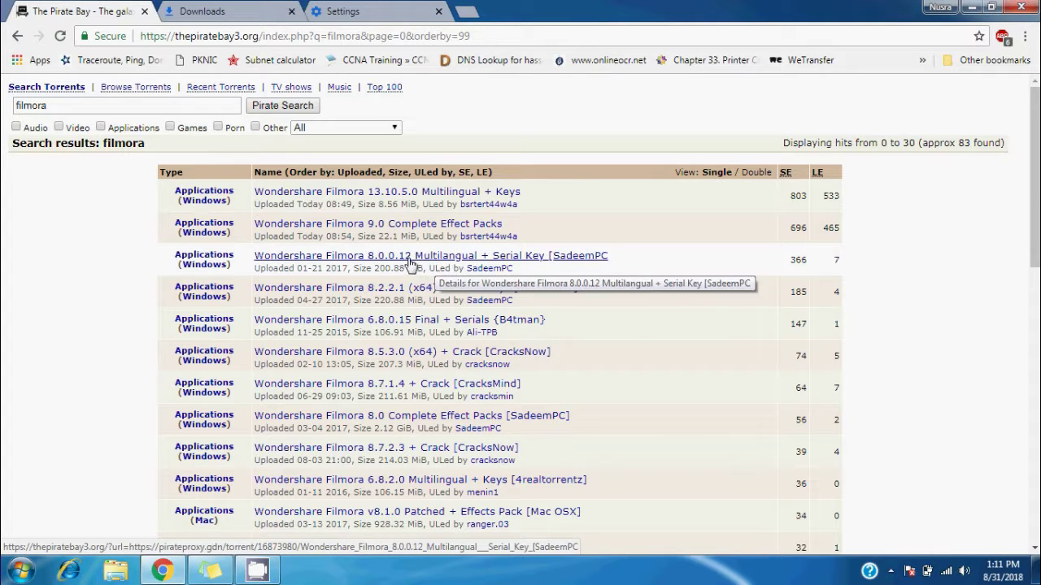
left_click(593, 261)
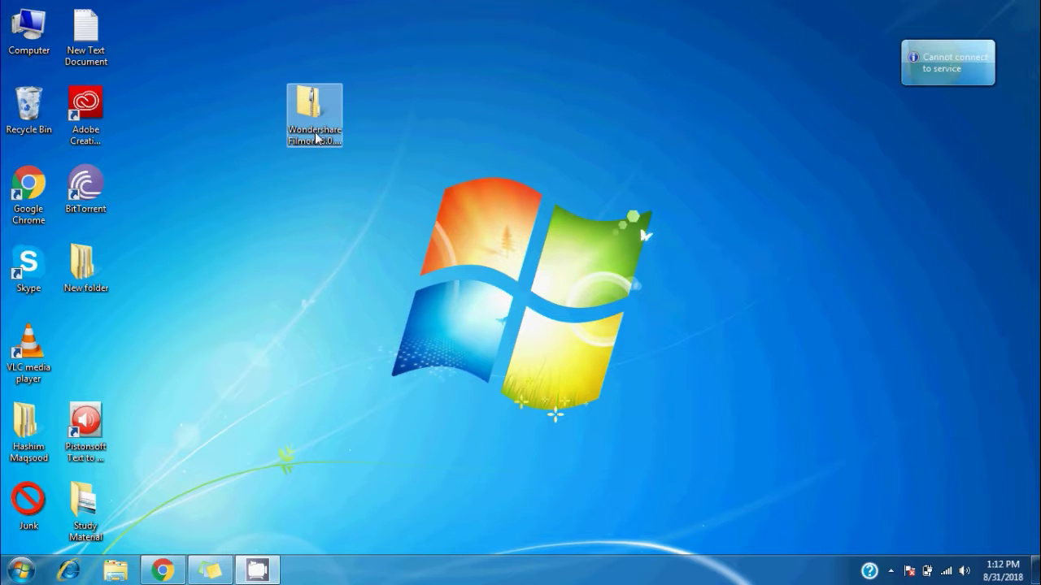
Open the Filmora zip and its inner folder, then select the filmora_64bit_full846 installer and the Serial Key file
double_click(315, 135)
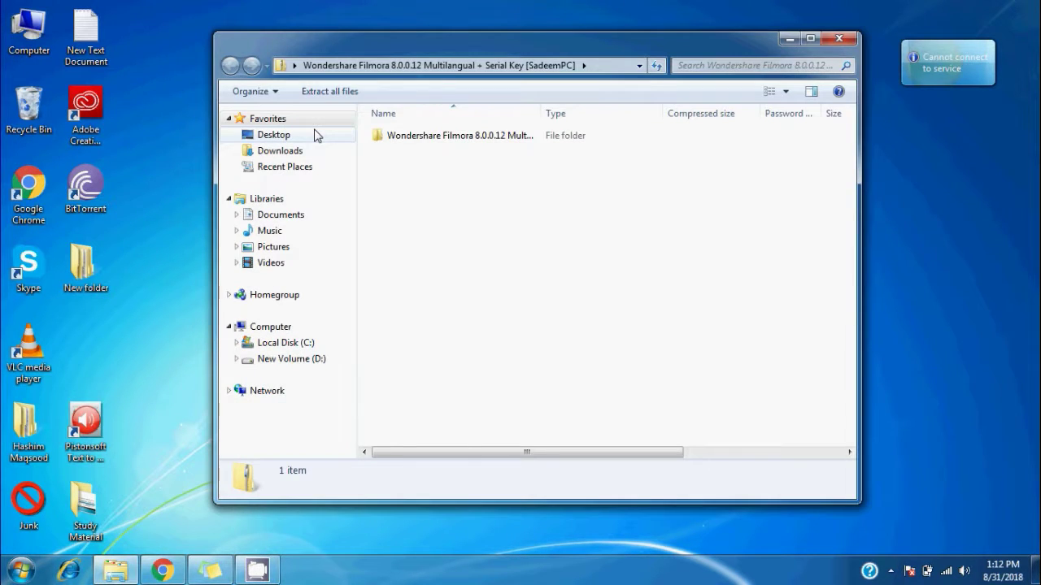
double_click(409, 137)
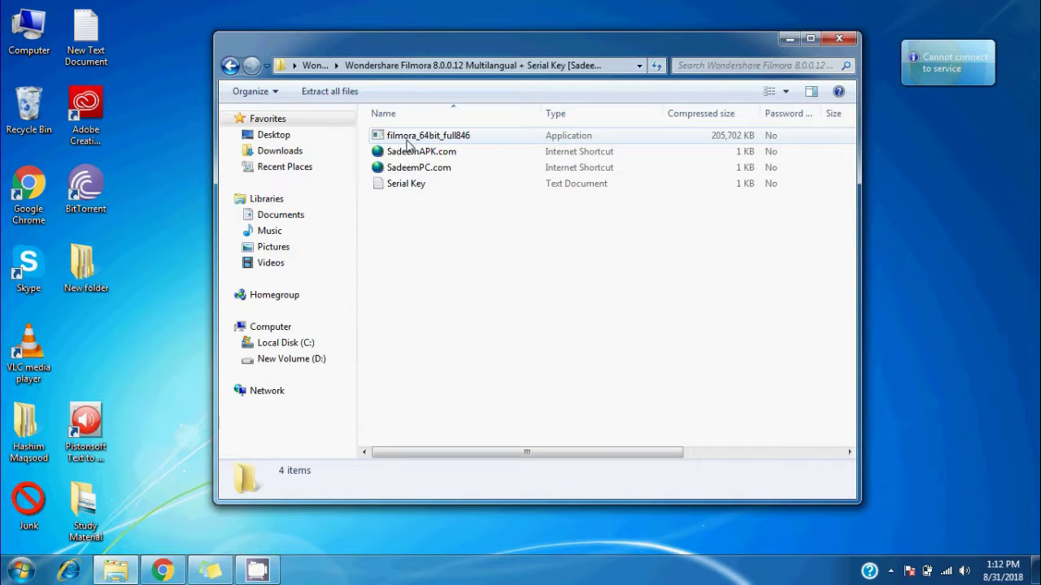
left_click(409, 140)
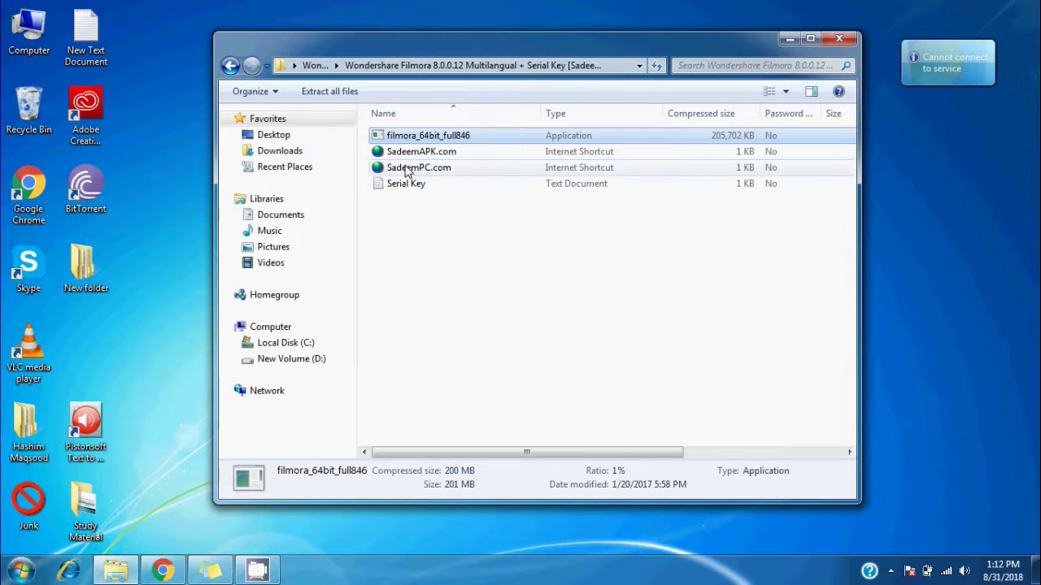
left_click(408, 193)
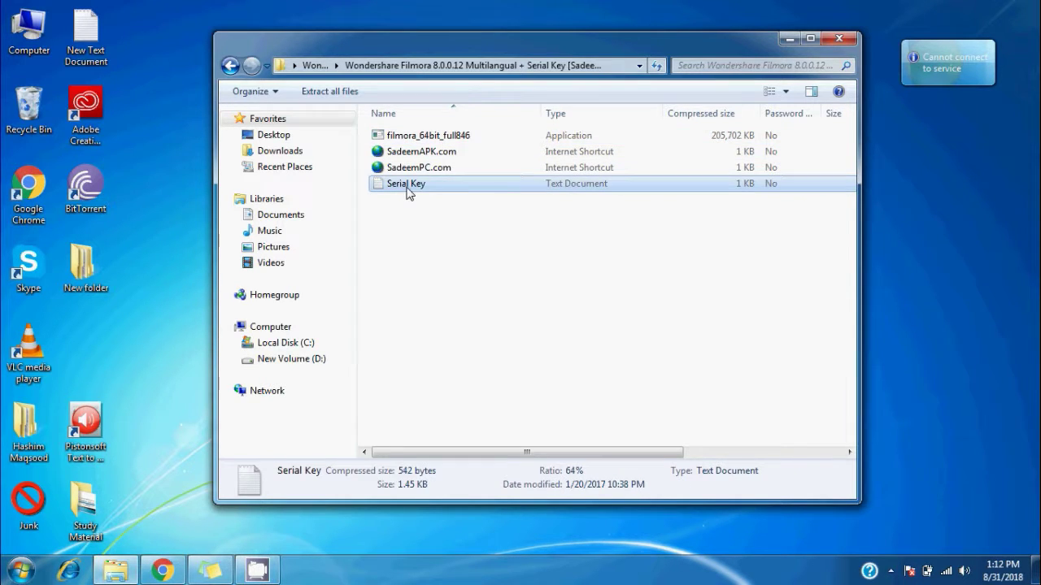
Read the mail and key lines of Serial Key in Notepad, then run filmora_64bit_full846
double_click(408, 184)
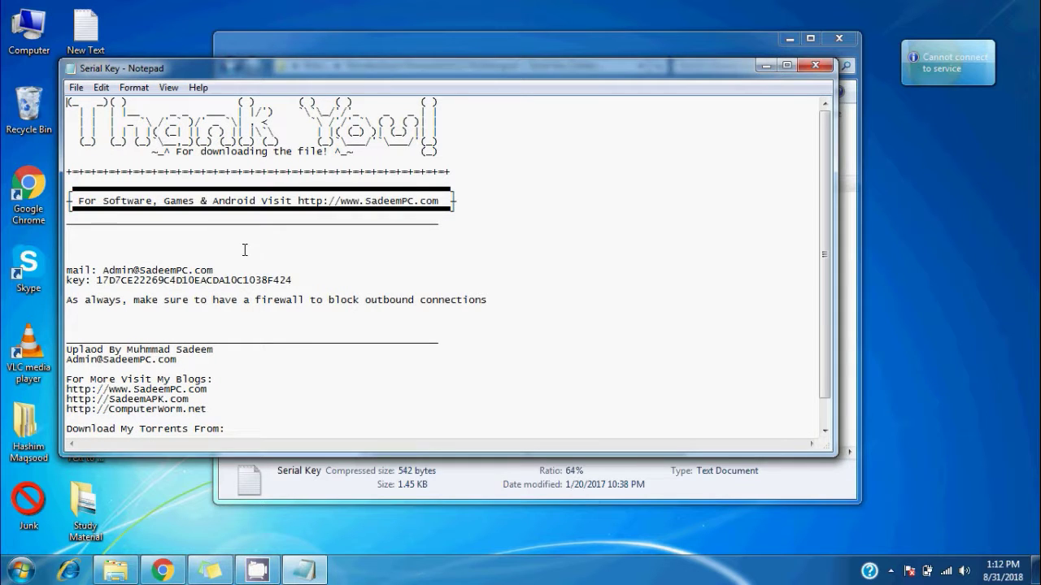
left_click_drag(294, 279, 68, 261)
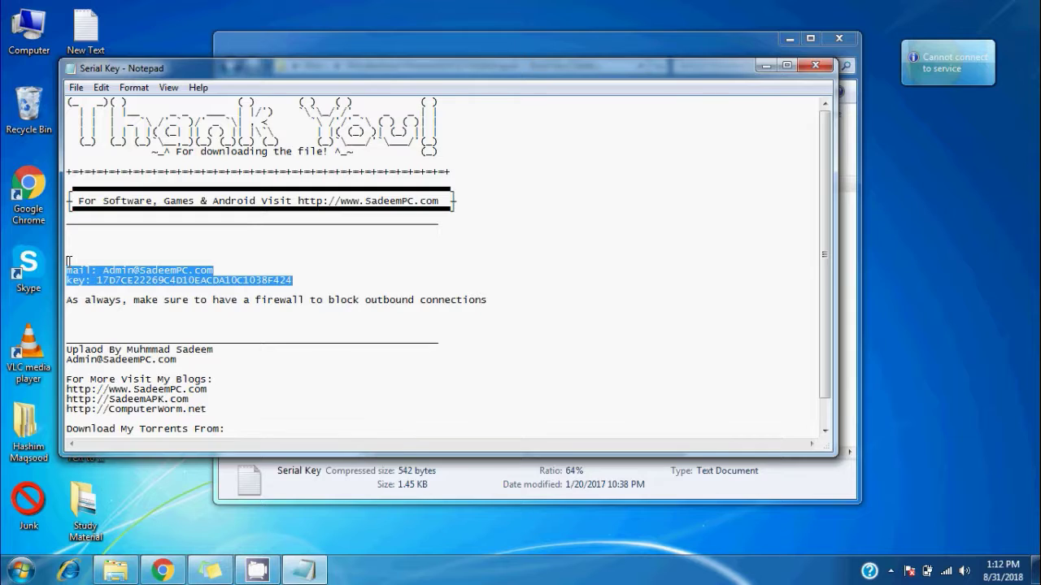
left_click(764, 65)
double_click(490, 136)
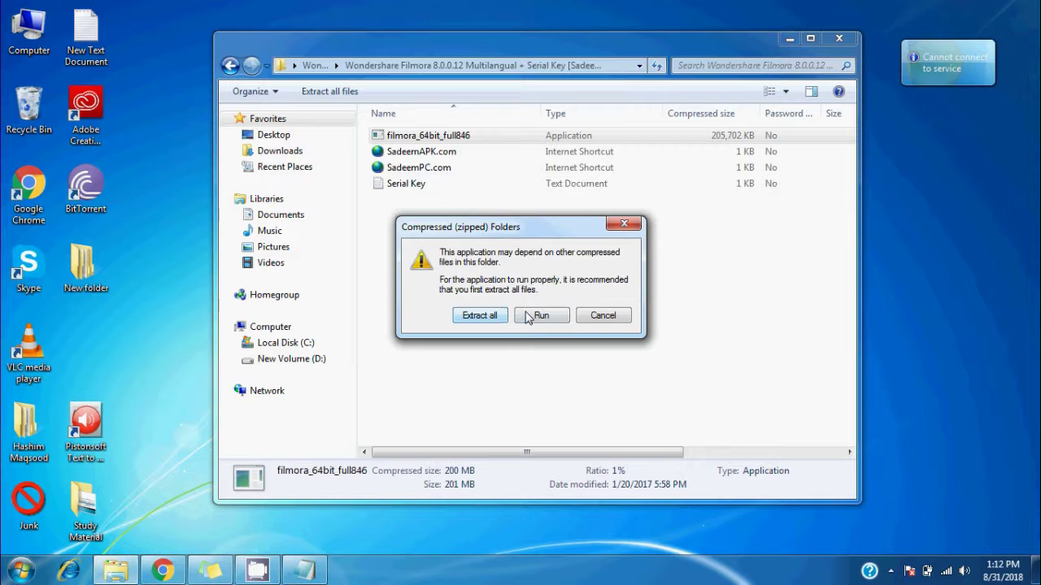
Let the Filmora installer run past the Compressed Folders and Security warnings
left_click(537, 317)
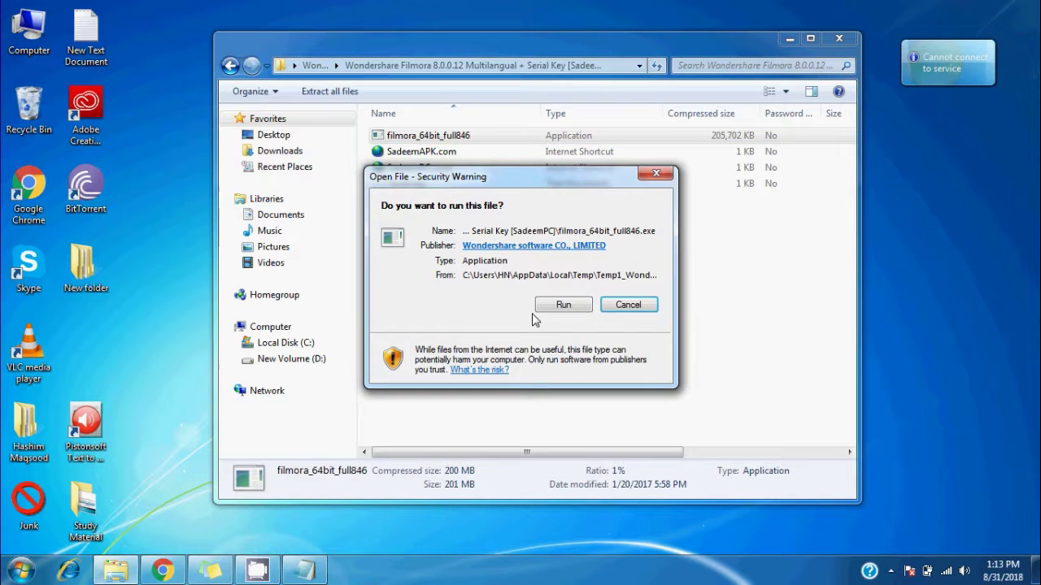
left_click(564, 305)
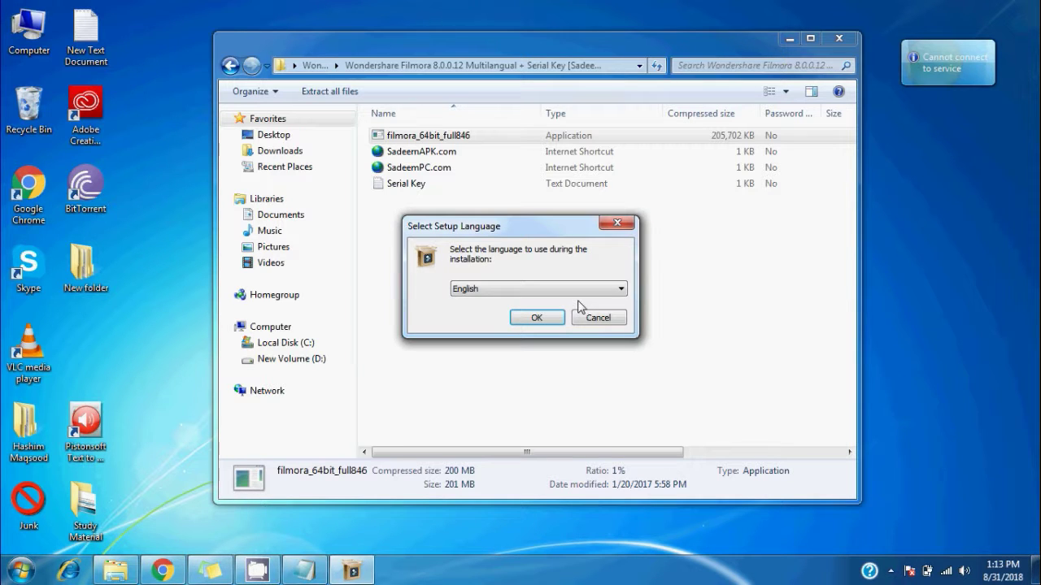
Install Filmora in English to the default folder with the license accepted and the improvement program off, then launch it
left_click(538, 318)
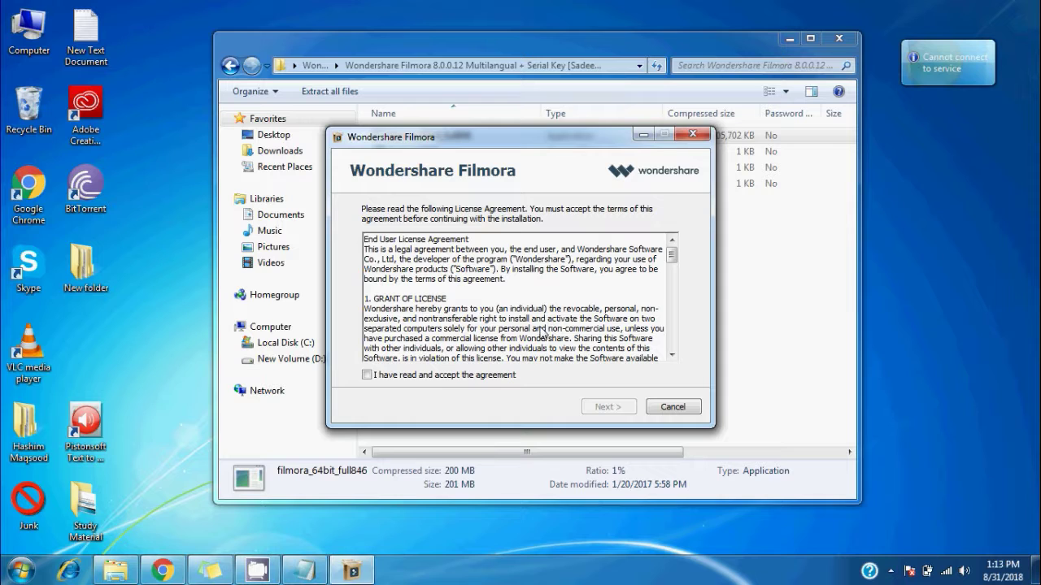
left_click(434, 376)
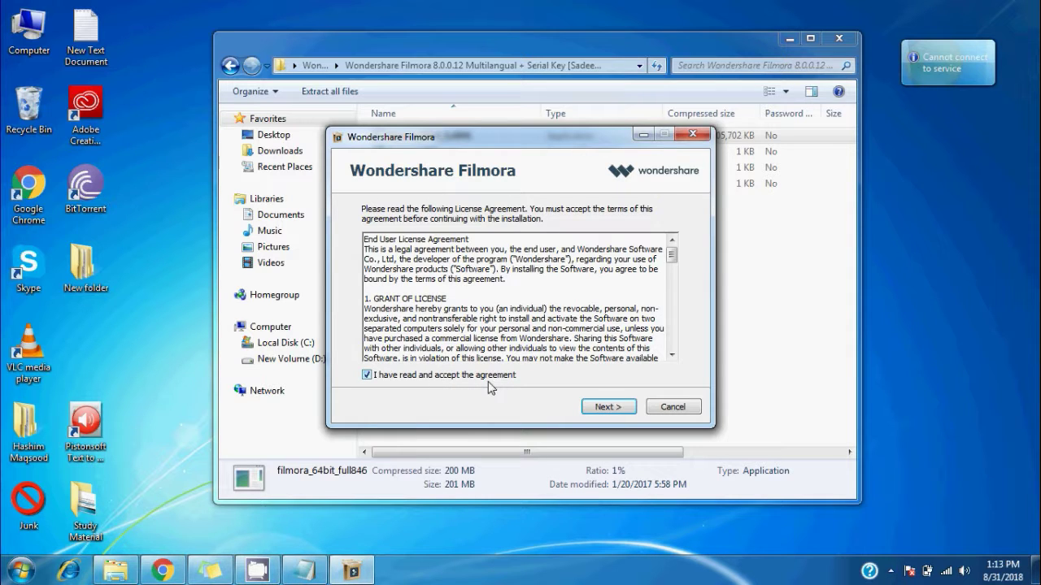
left_click(602, 408)
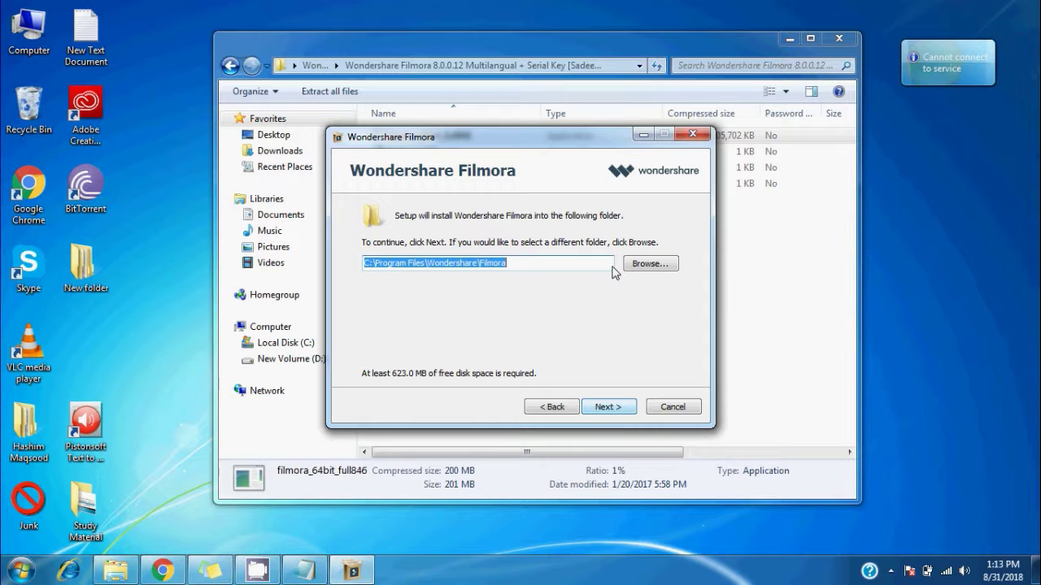
left_click(609, 408)
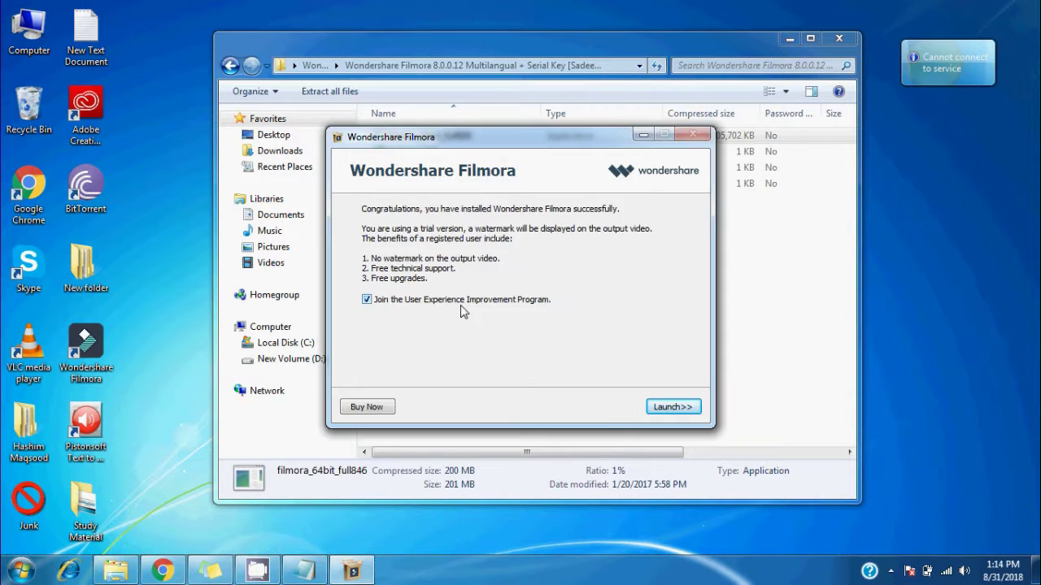
left_click(370, 300)
left_click(674, 411)
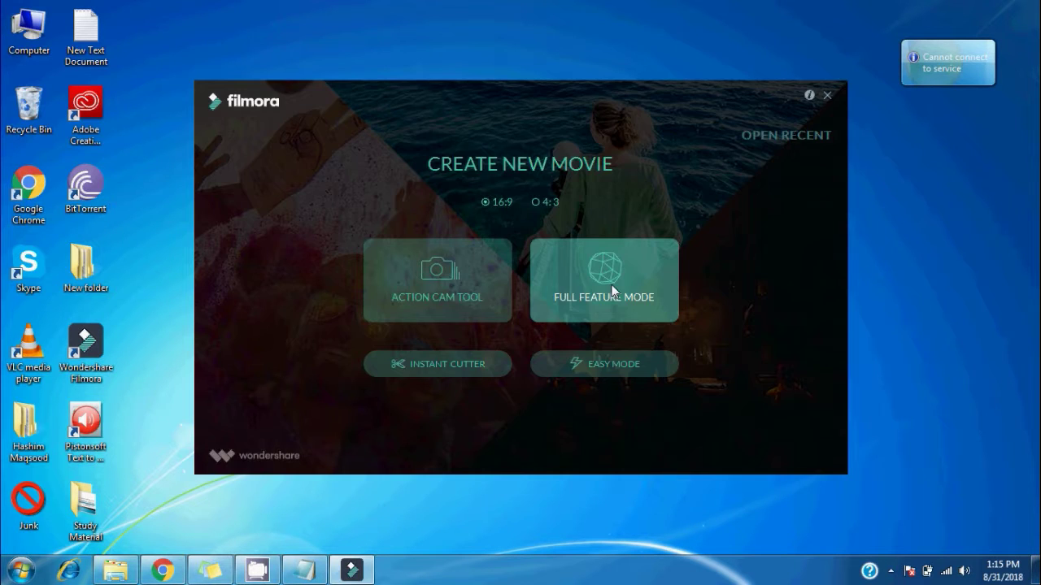
Enter the full editor, dismiss the registration error, and choose REGISTER > Register..
left_click(611, 285)
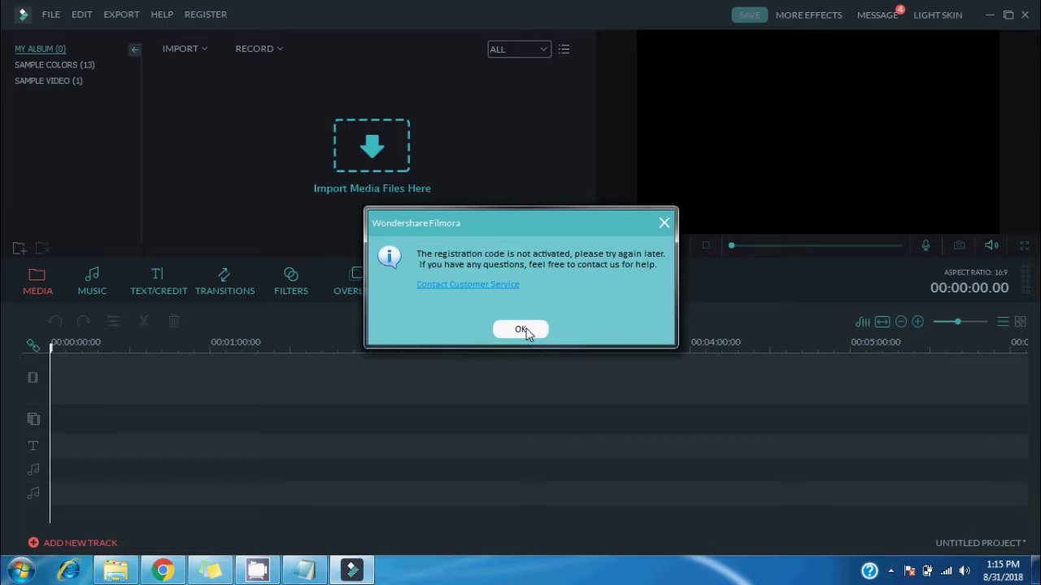
left_click(524, 330)
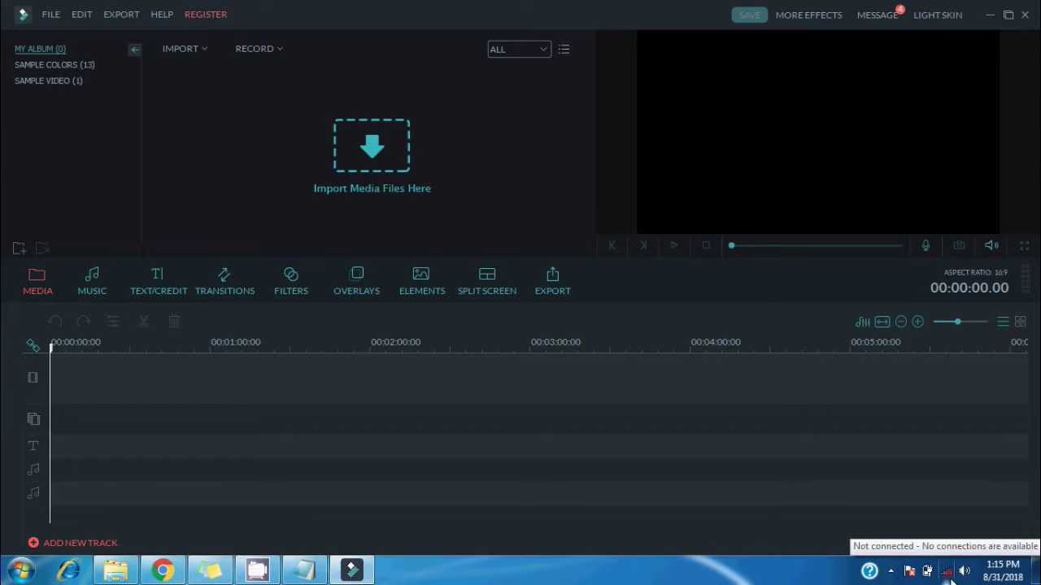
left_click(206, 14)
left_click(221, 34)
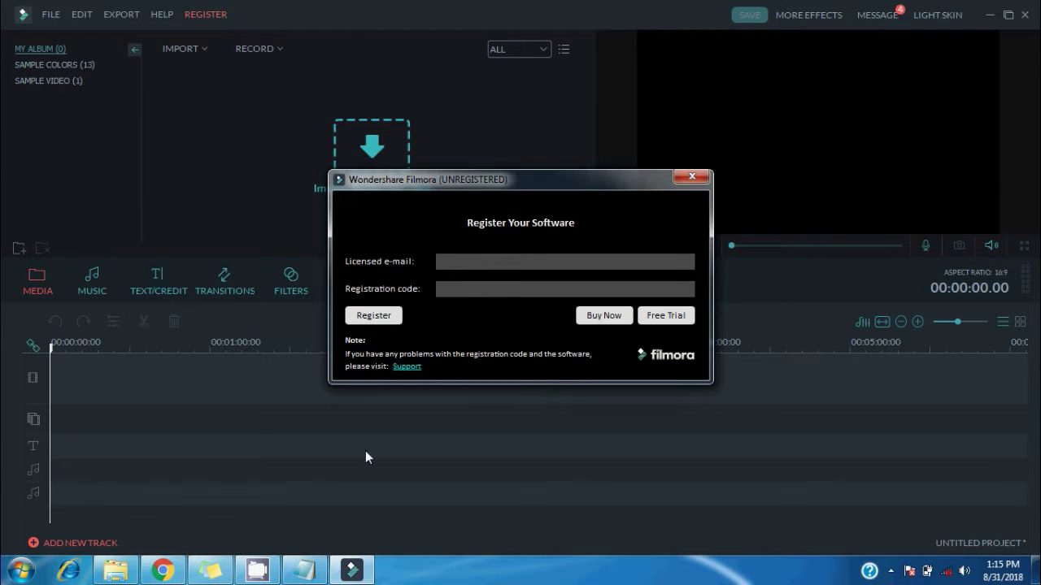
Copy the e-mail address from the Serial Key file into the Licensed e-mail field
left_click(120, 574)
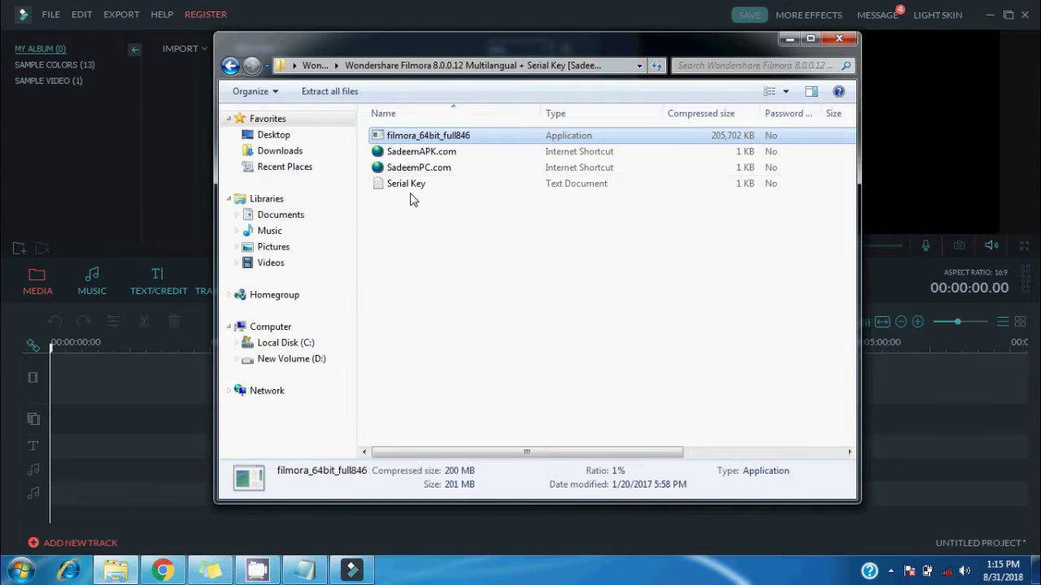
double_click(412, 185)
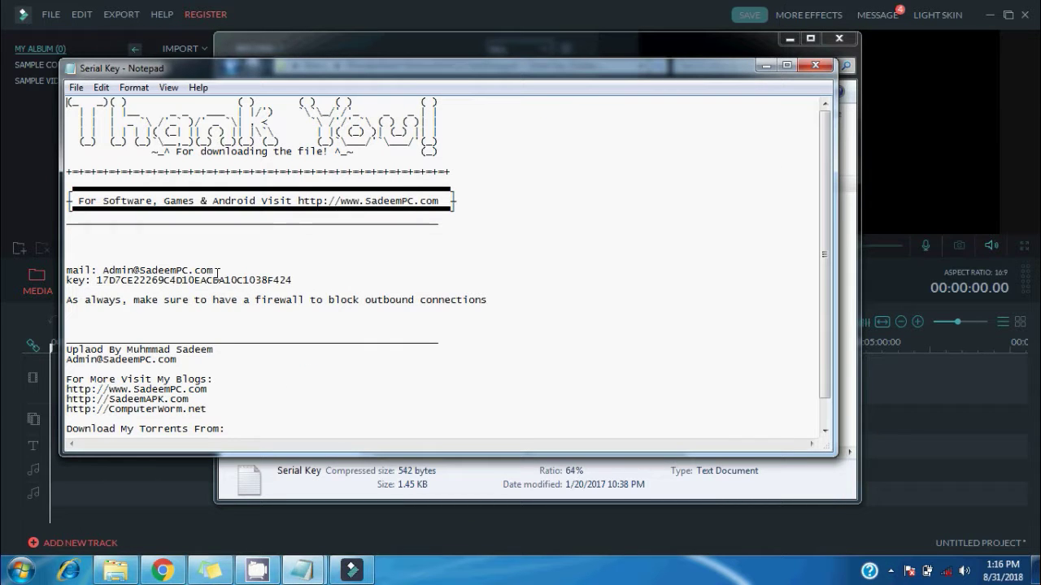
left_click_drag(214, 270, 105, 269)
key("ctrl+c")
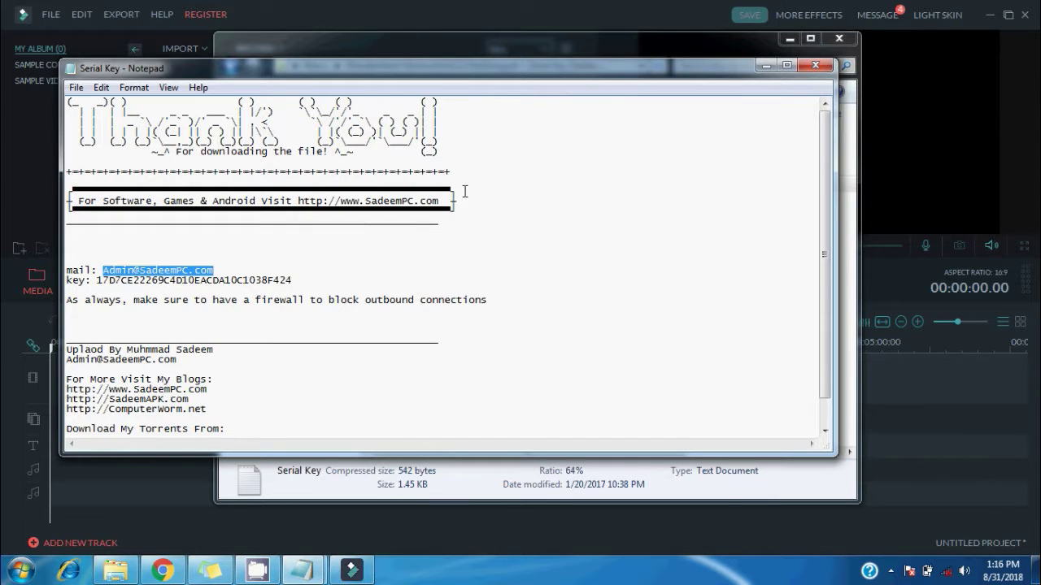
left_click(928, 128)
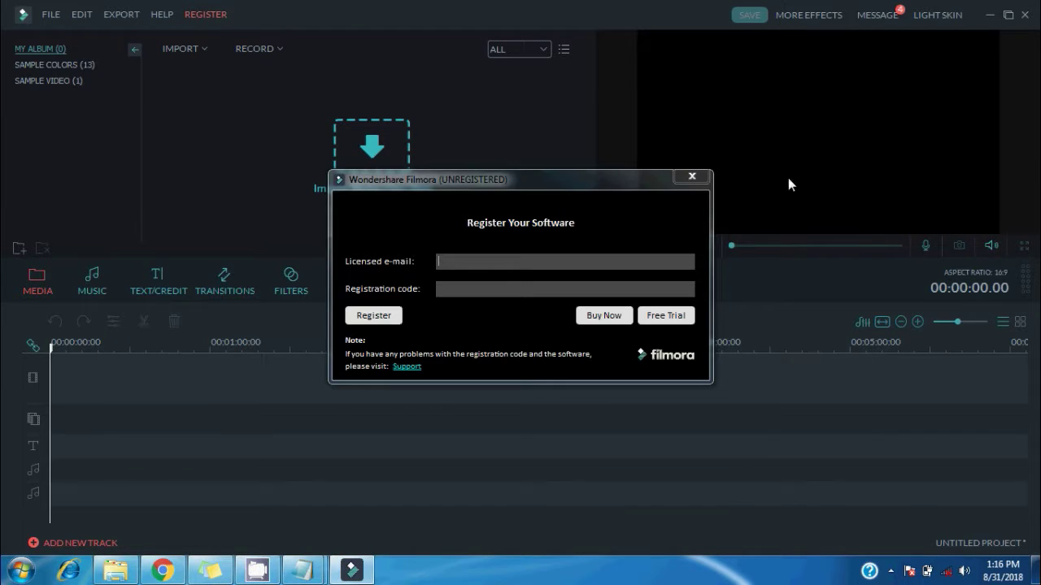
left_click(638, 261)
key("ctrl+v")
Copy the key from Serial Key into the Registration code field and register
left_click(303, 569)
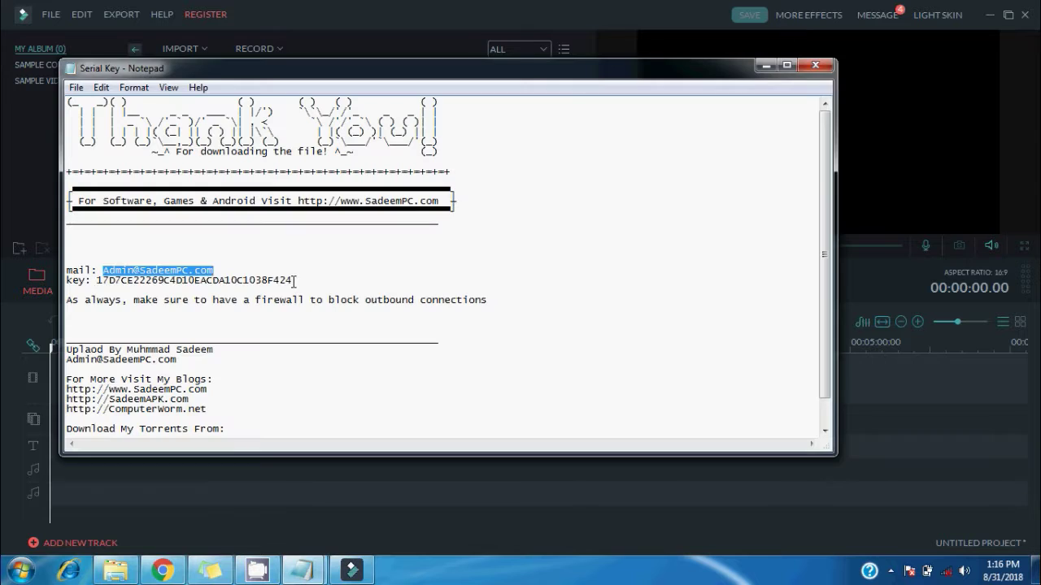
left_click(292, 280)
left_click(213, 288)
left_click_drag(292, 280, 96, 281)
key("ctrl+c")
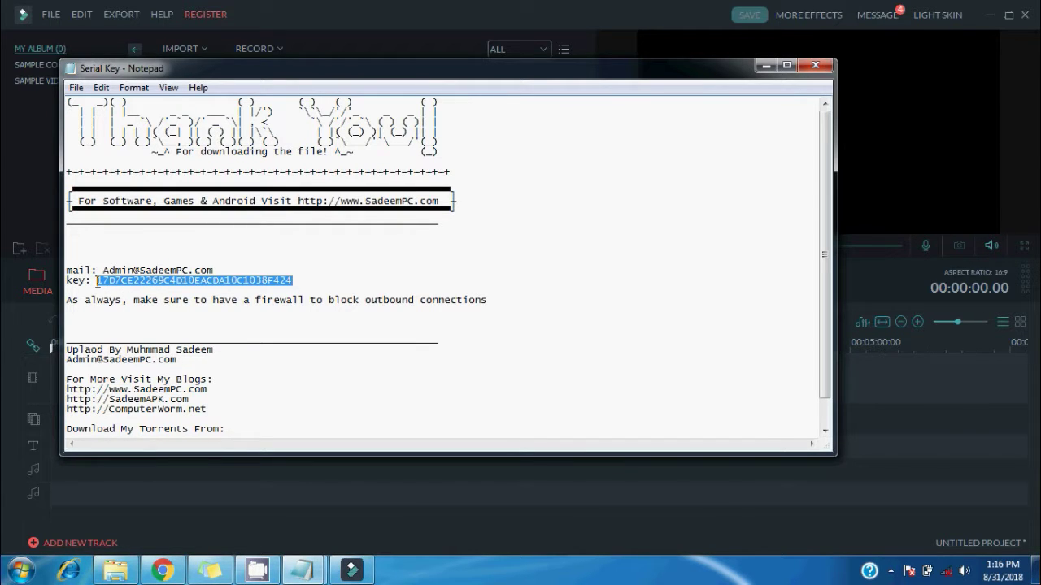
left_click(961, 447)
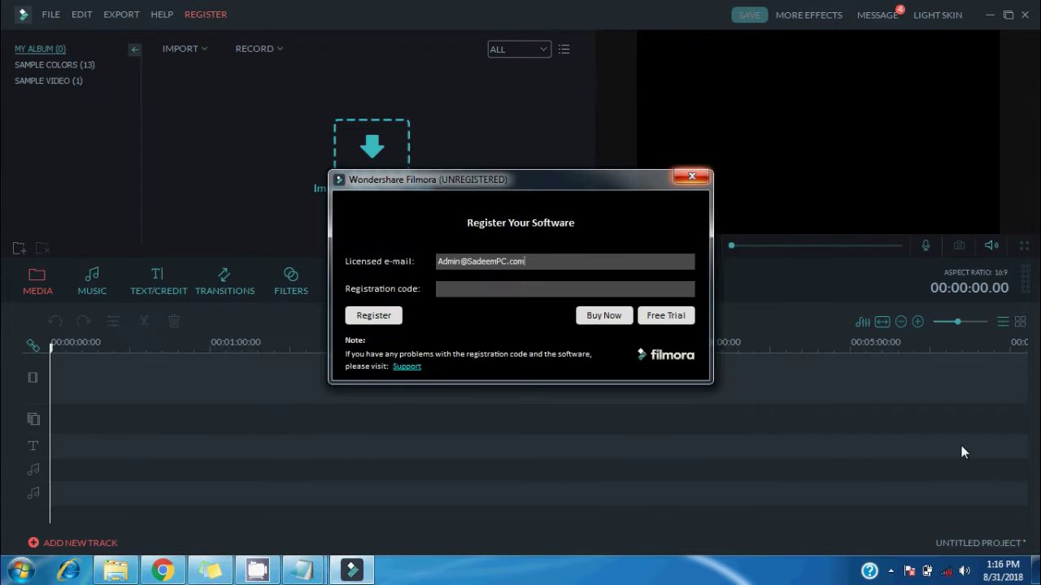
left_click(657, 291)
key("ctrl+v")
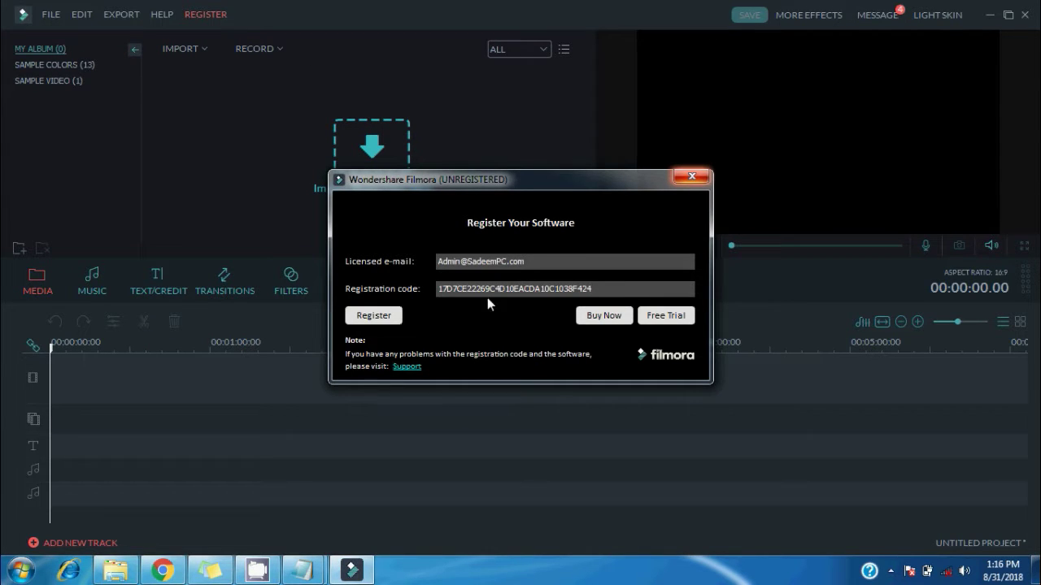
left_click(382, 317)
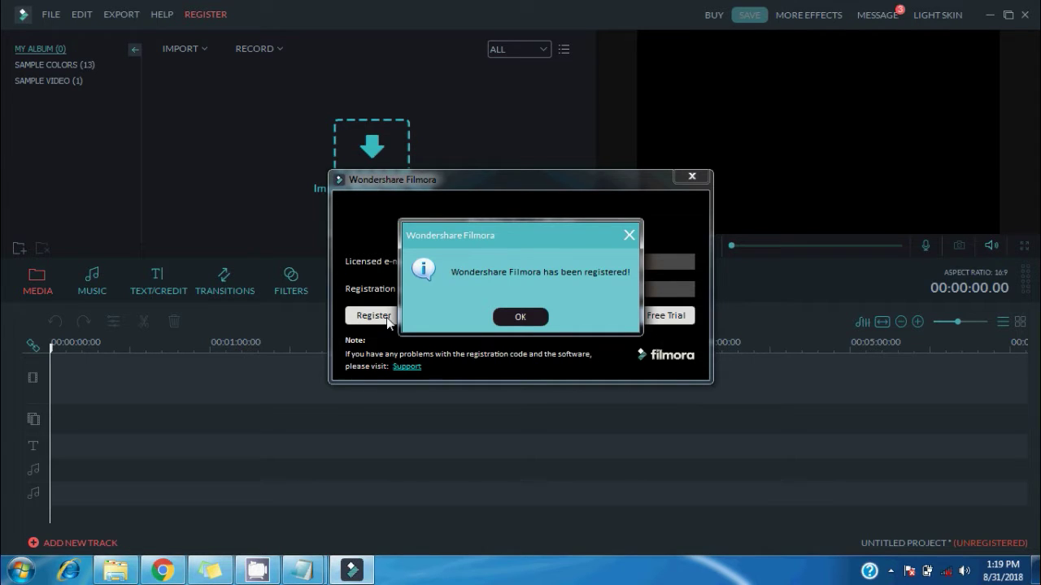